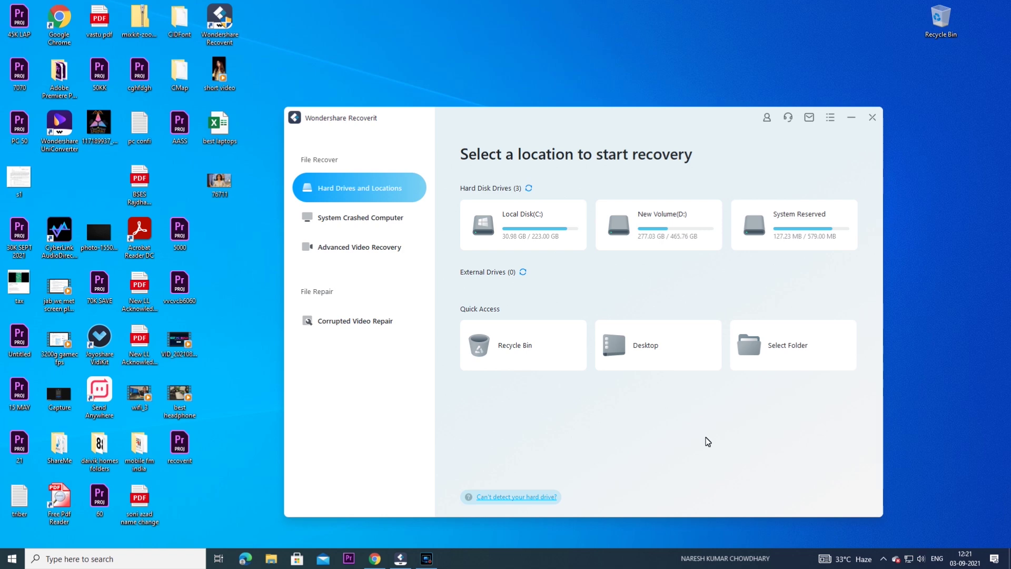
Start a trial recovery scan of the D:\CONON_200D folder and abandon it, returning to the location selection
{"action": "mouse_move", "coordinate": [662, 233]}
{"action": "mouse_move", "coordinate": [653, 363]}
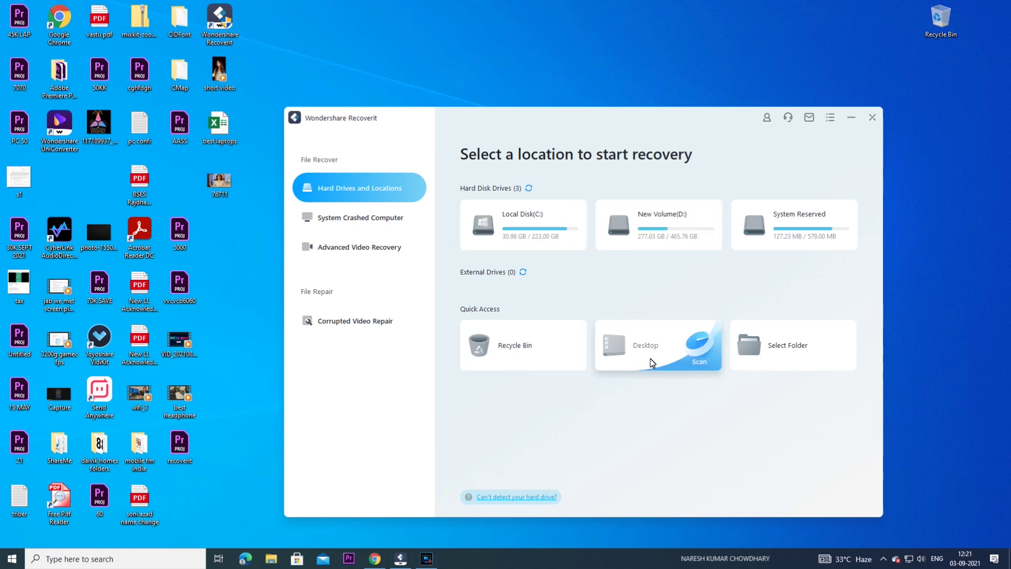
{"action": "mouse_move", "coordinate": [759, 361]}
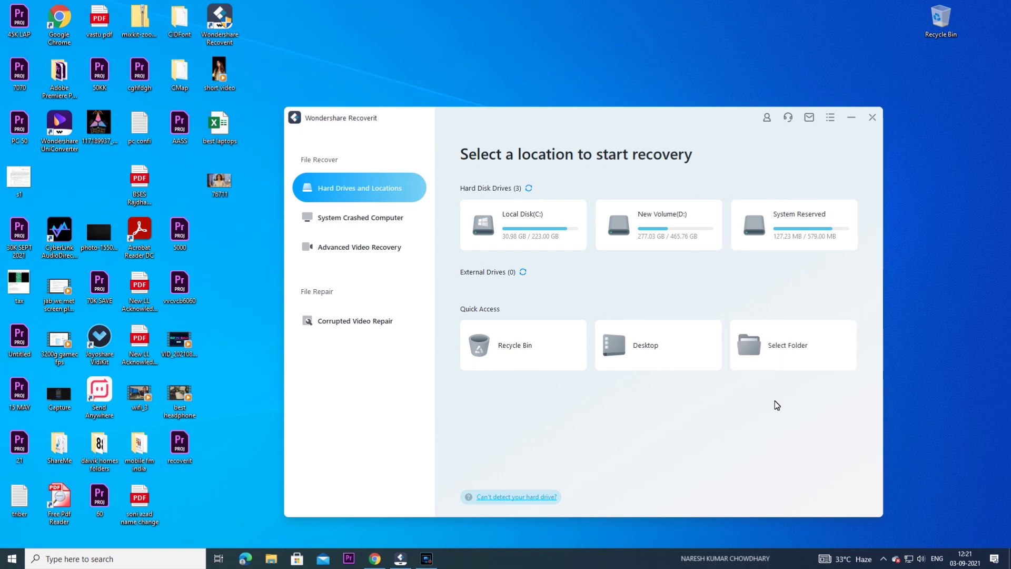
{"action": "left_click", "coordinate": [781, 356]}
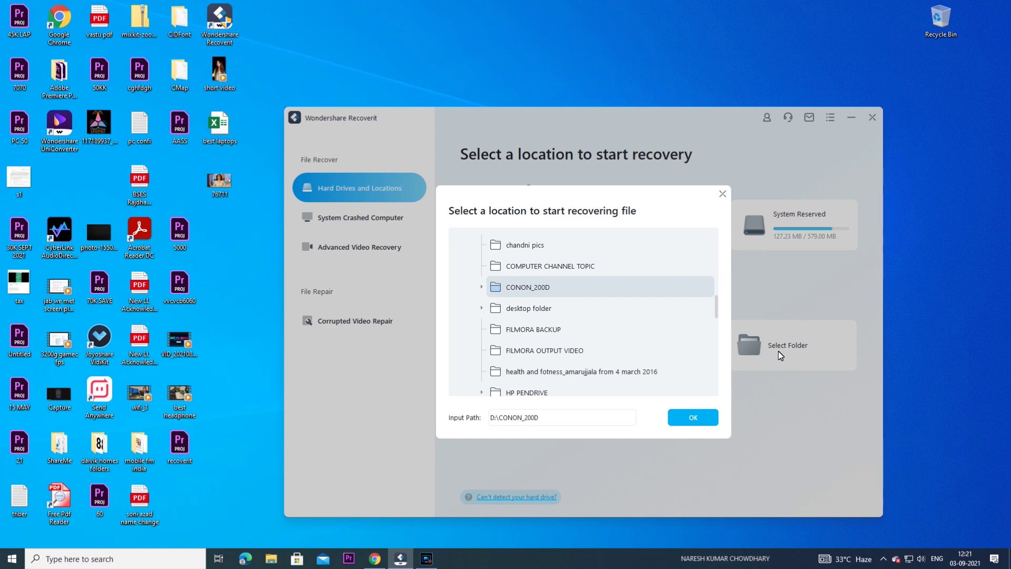
{"action": "key", "text": "Return"}
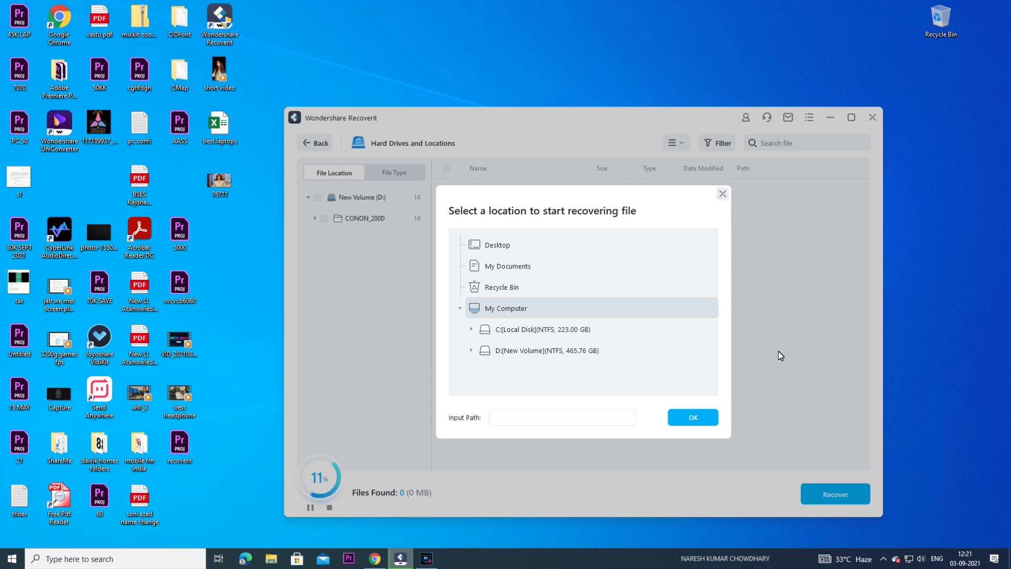
{"action": "key", "text": "Escape"}
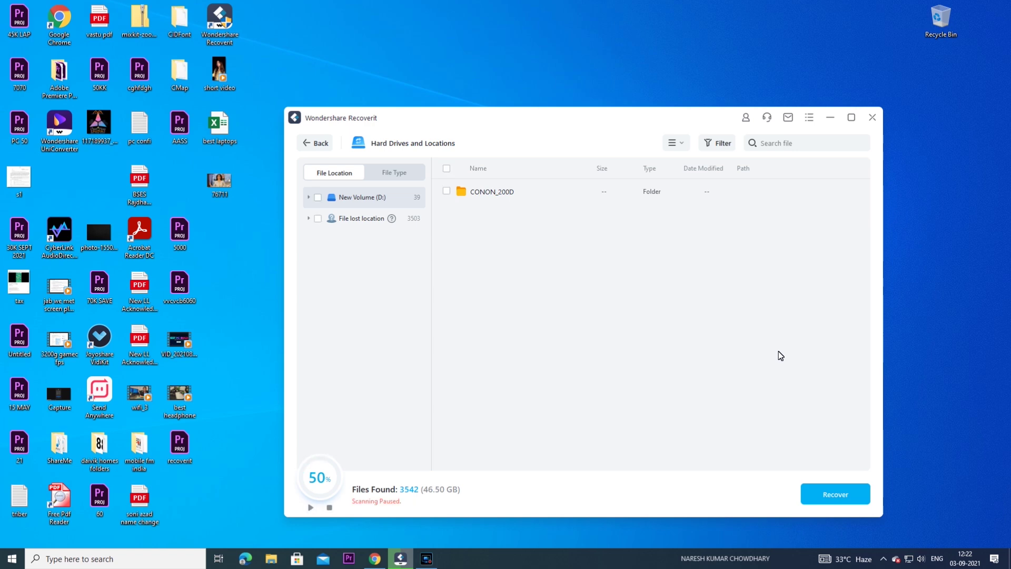
{"action": "key", "text": "Escape"}
{"action": "key", "text": "Return"}
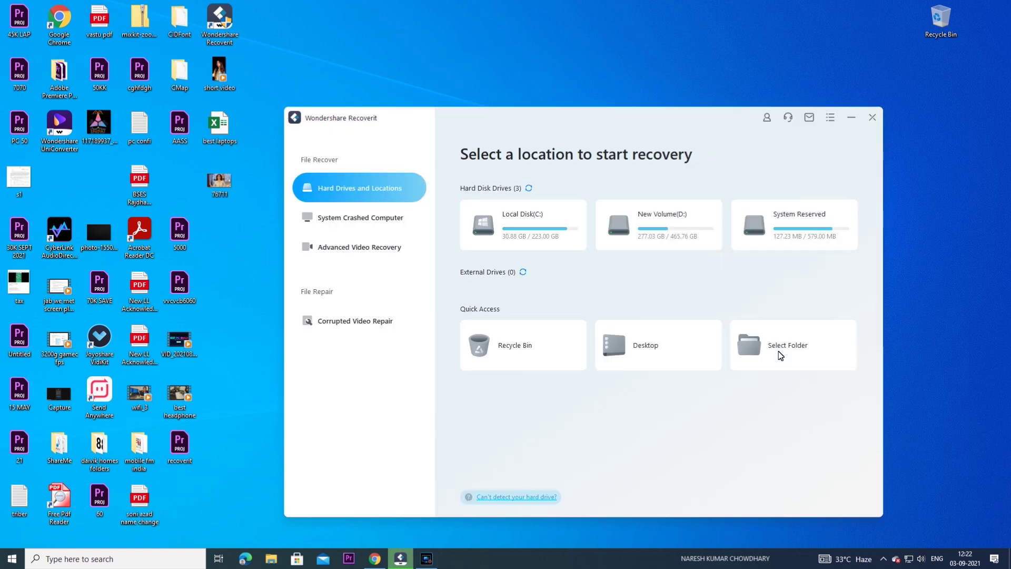
Play the short video file from the desktop to check its content, and close the player
{"action": "left_click_drag", "start_coordinate": [543, 124], "coordinate": [564, 119]}
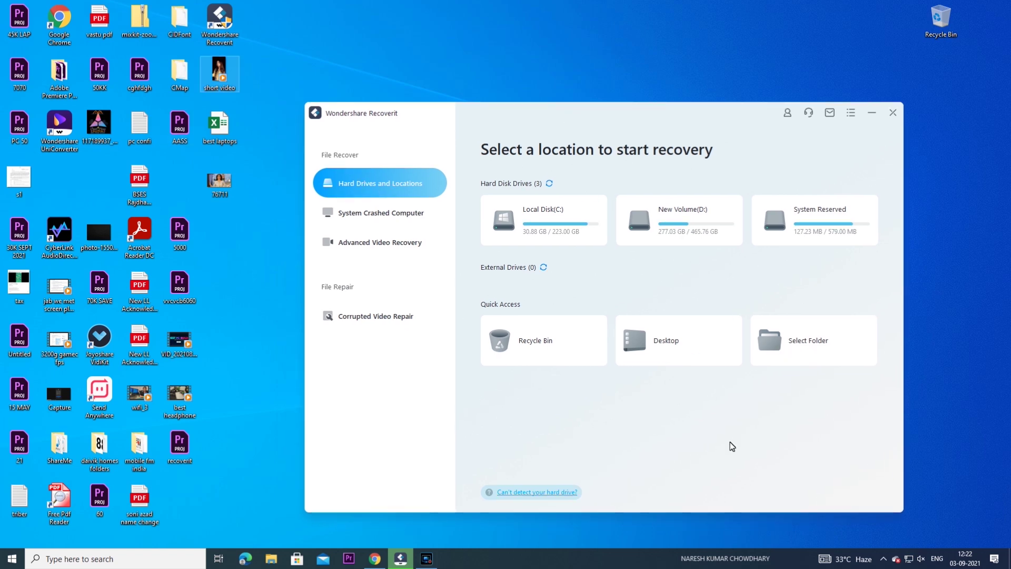
{"action": "key", "text": "Return"}
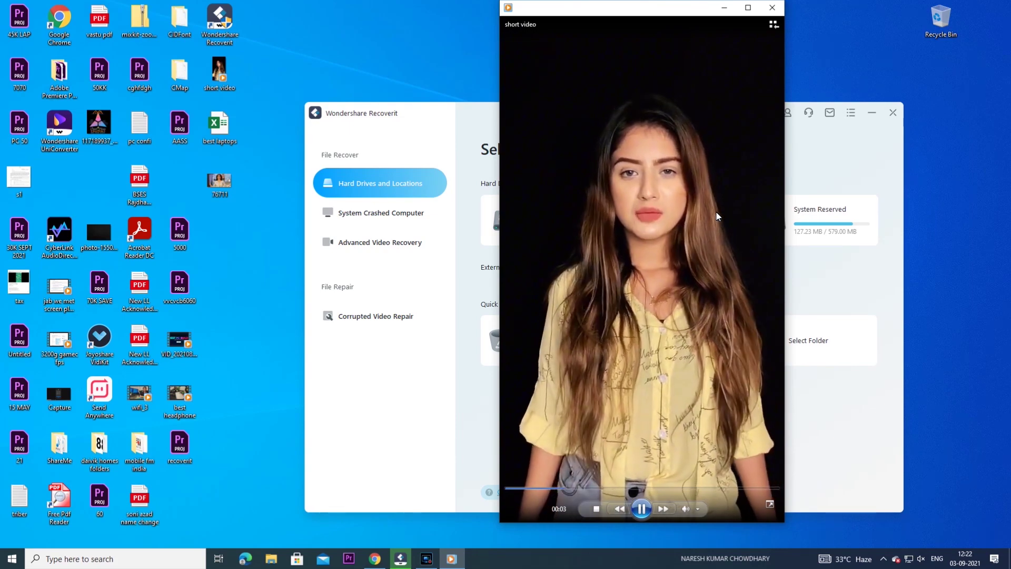
{"action": "mouse_move", "coordinate": [591, 12]}
{"action": "left_mouse_down"}
{"action": "mouse_move", "coordinate": [639, 27]}
{"action": "mouse_move", "coordinate": [583, 27]}
{"action": "left_mouse_up"}
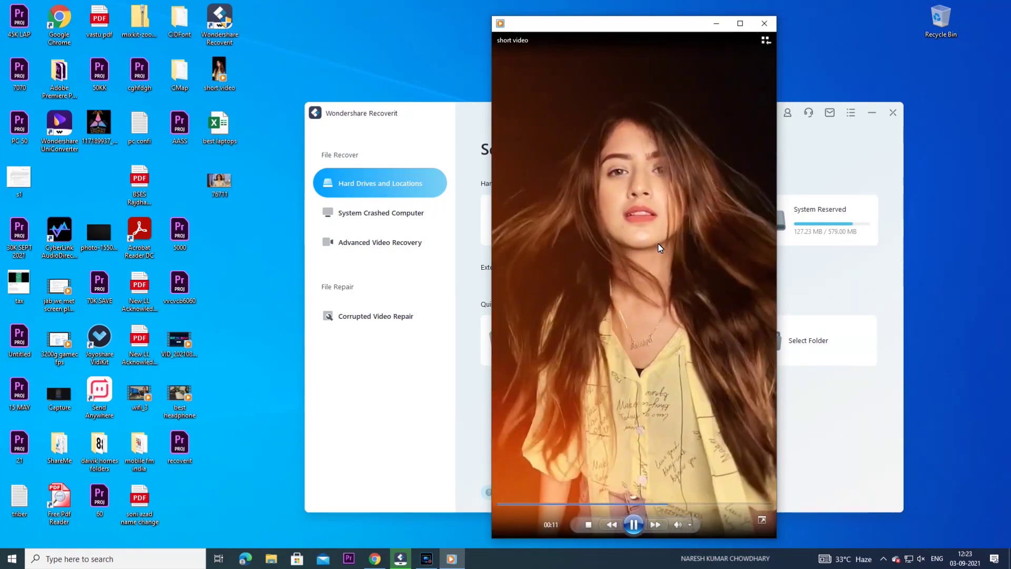
{"action": "key", "text": "alt+F4"}
Delete the desktop files short video, best laptops and 76711 together, sending them to the Recycle Bin
{"action": "left_click_drag", "start_coordinate": [263, 58], "coordinate": [220, 228]}
{"action": "right_click", "coordinate": [226, 123]}
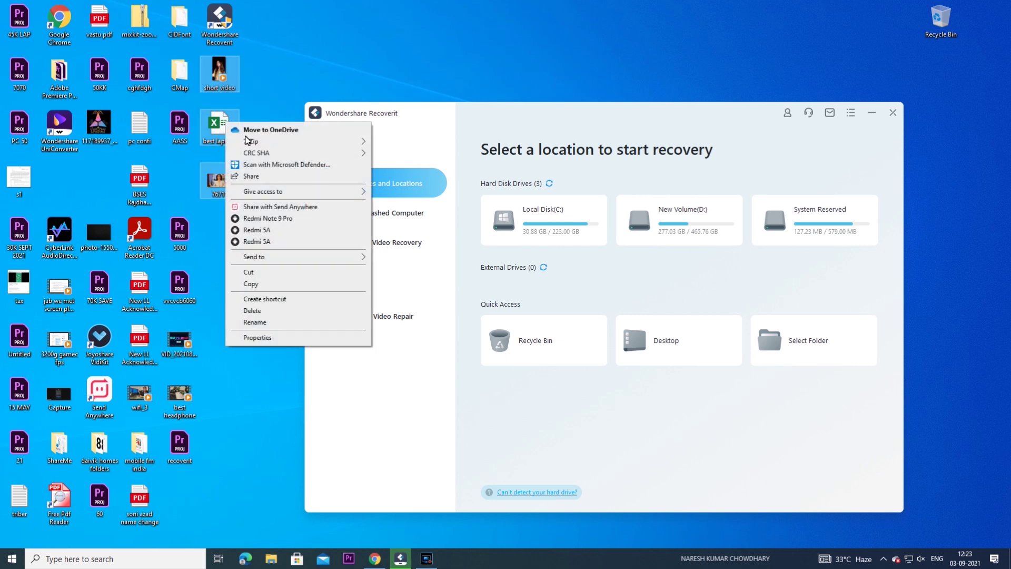
{"action": "left_click", "coordinate": [266, 311]}
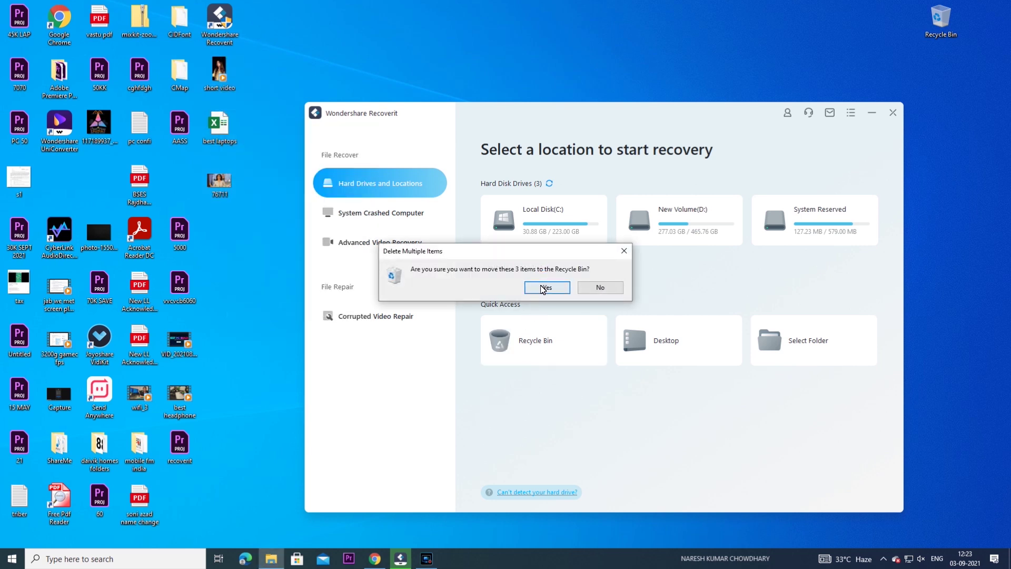
{"action": "left_click", "coordinate": [546, 288]}
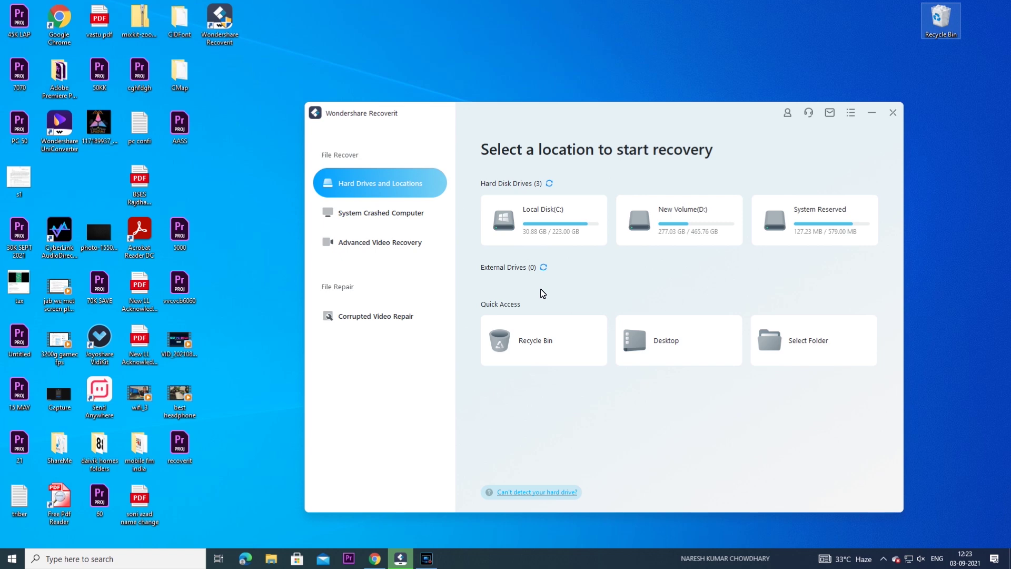
Permanently delete the files 76711, best laptops and short video from the Recycle Bin
{"action": "double_click", "coordinate": [942, 23]}
{"action": "left_click_drag", "start_coordinate": [294, 146], "coordinate": [264, 117]}
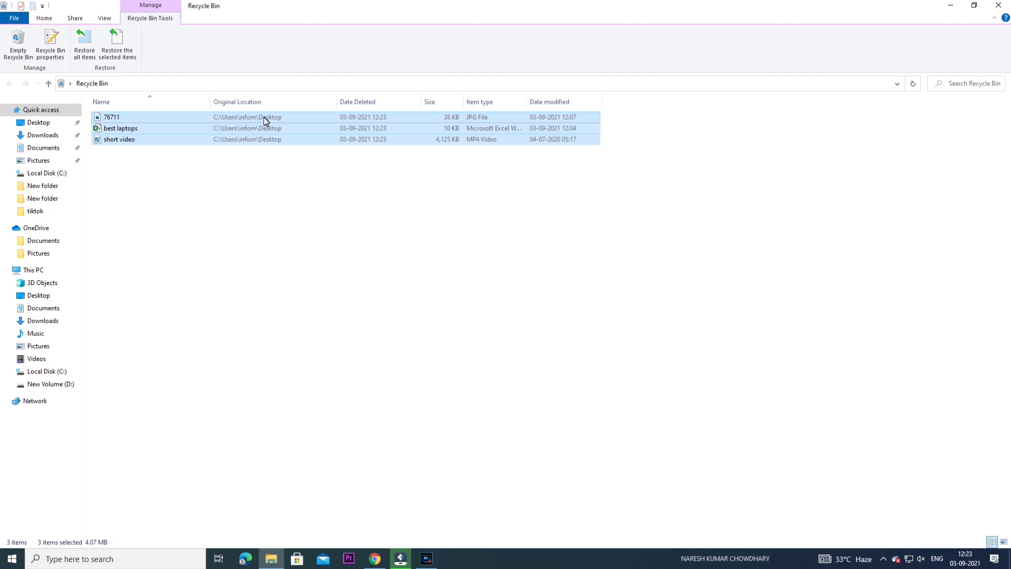
{"action": "right_click", "coordinate": [264, 117]}
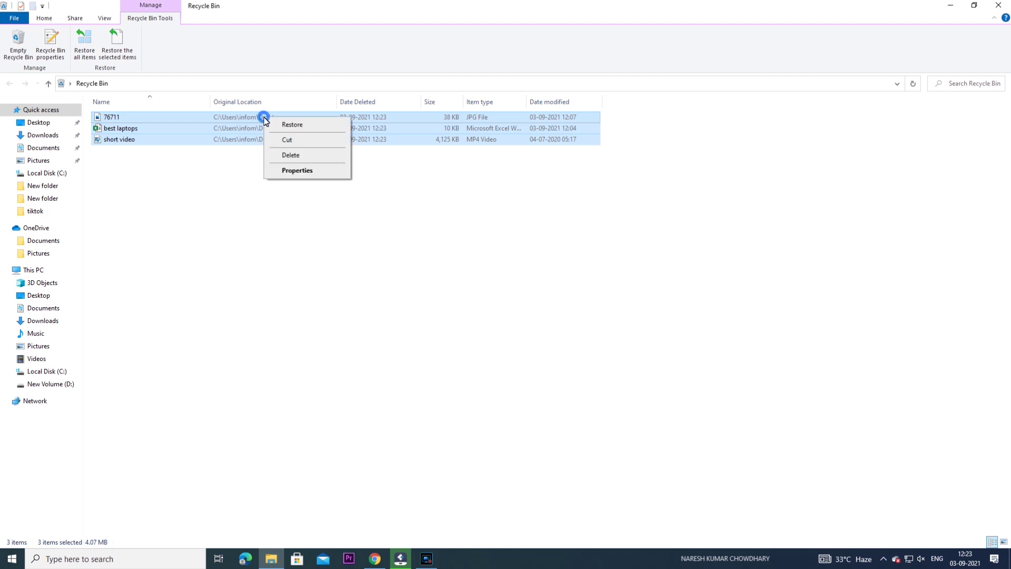
{"action": "left_click", "coordinate": [291, 155]}
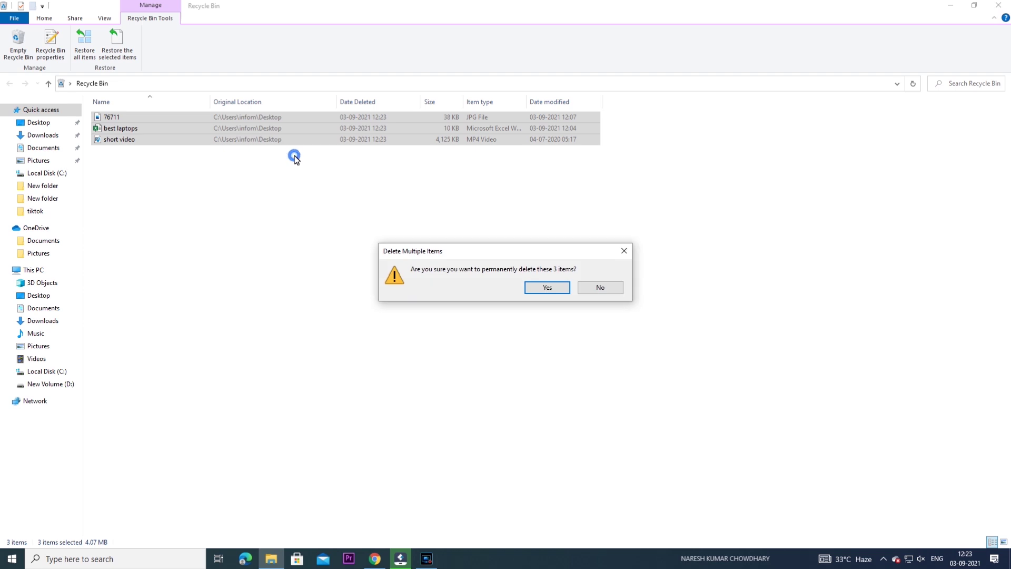
{"action": "left_click", "coordinate": [543, 289]}
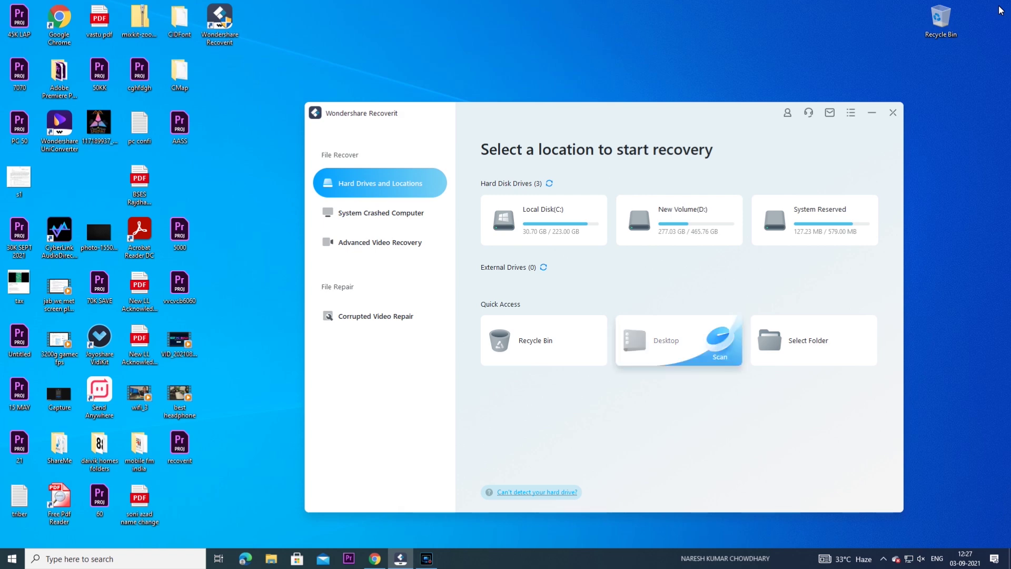
Scan the Desktop location for deleted files and search the scan results for "short video"
{"action": "left_click", "coordinate": [720, 352]}
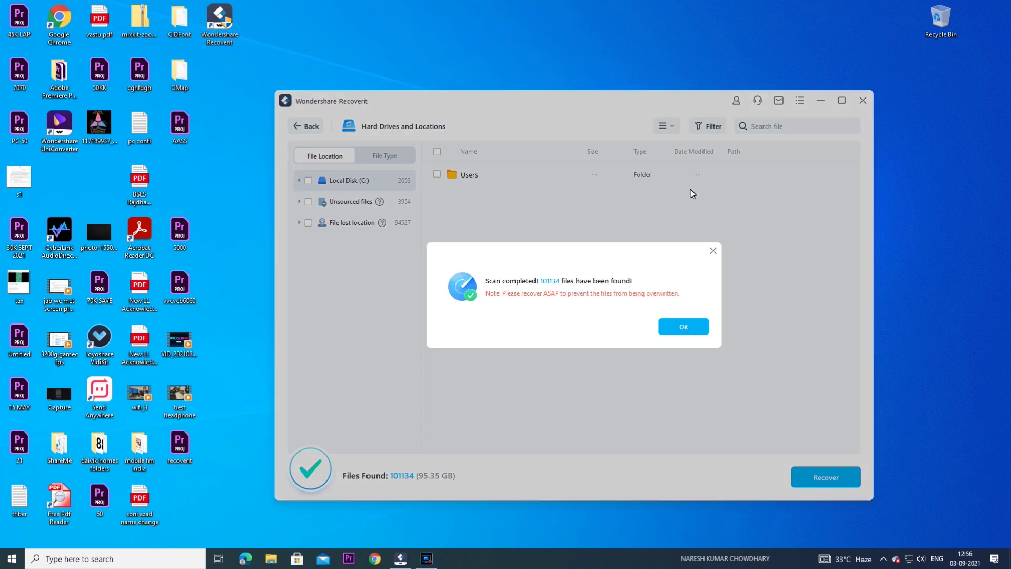
{"action": "left_click", "coordinate": [684, 331]}
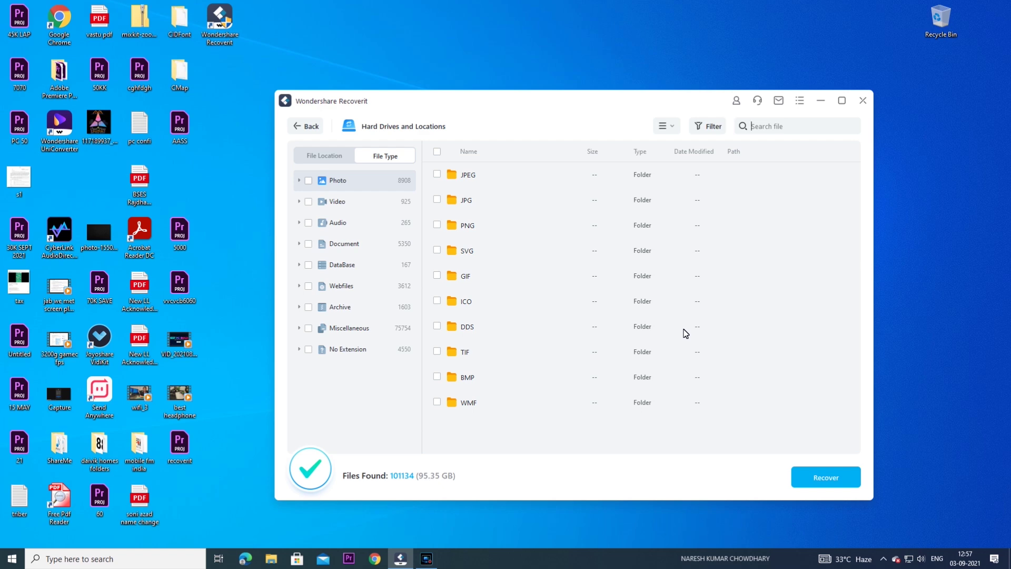
{"action": "type", "text": "short video"}
{"action": "key", "text": "Return"}
Mark short video.mp4 for recovery and choose the existing New folder on New Volume (D:) as its save location
{"action": "key", "text": "ctrl+a"}
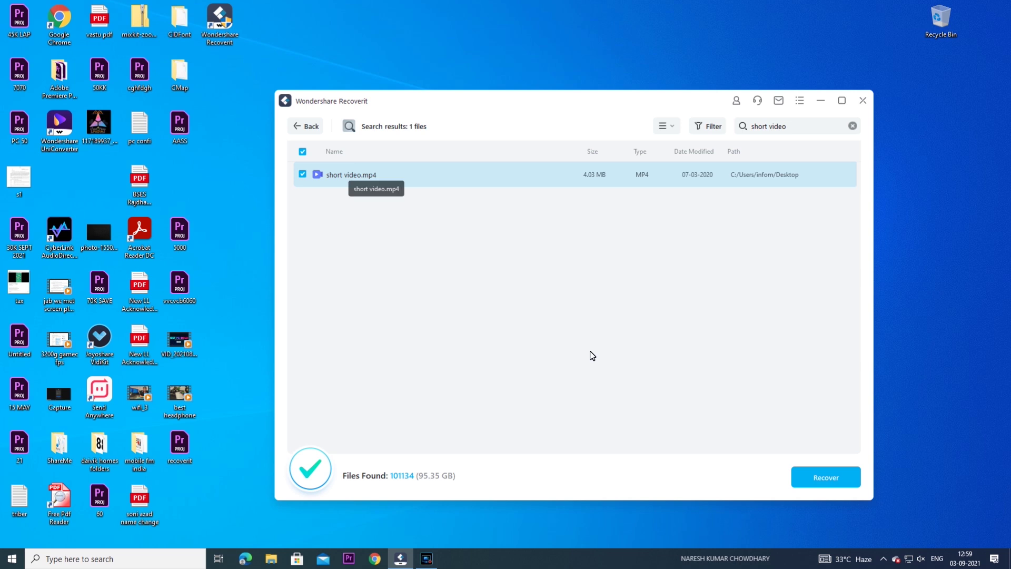
{"action": "key", "text": "Return"}
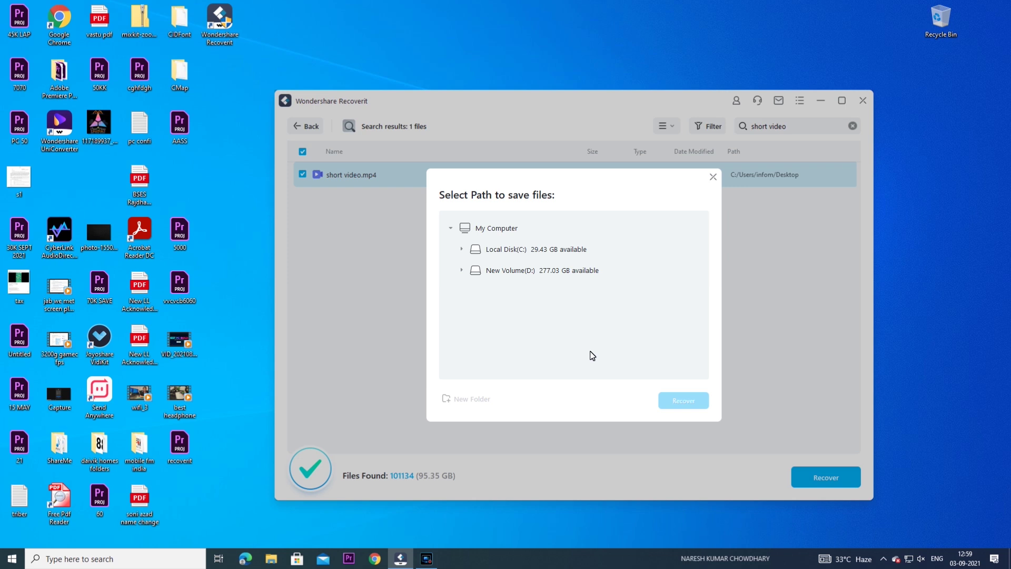
{"action": "scroll", "coordinate": [592, 355], "scroll_direction": "down", "scroll_amount": 10}
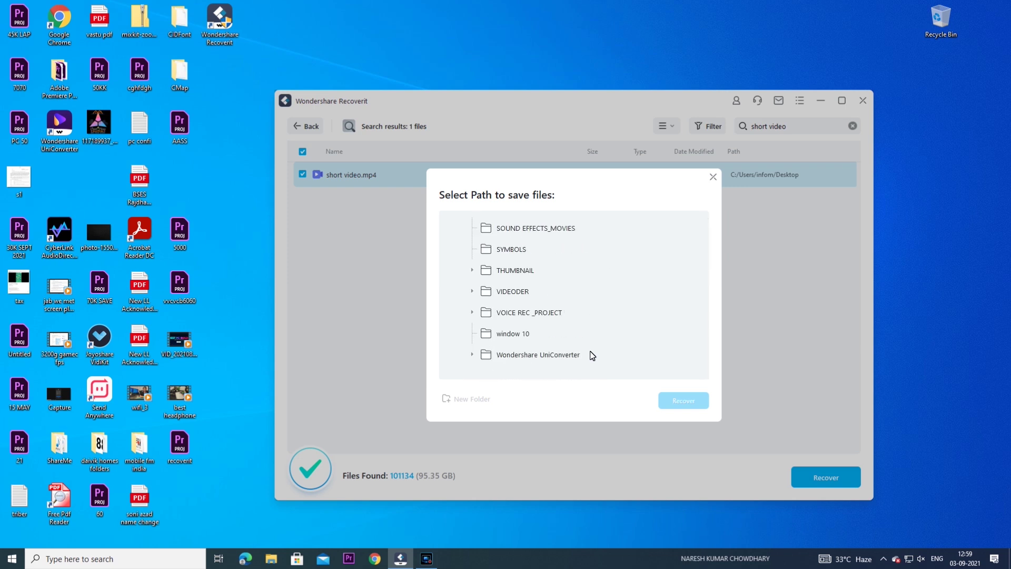
{"action": "scroll", "coordinate": [592, 356], "scroll_direction": "down", "scroll_amount": 2}
{"action": "left_click", "coordinate": [592, 355]}
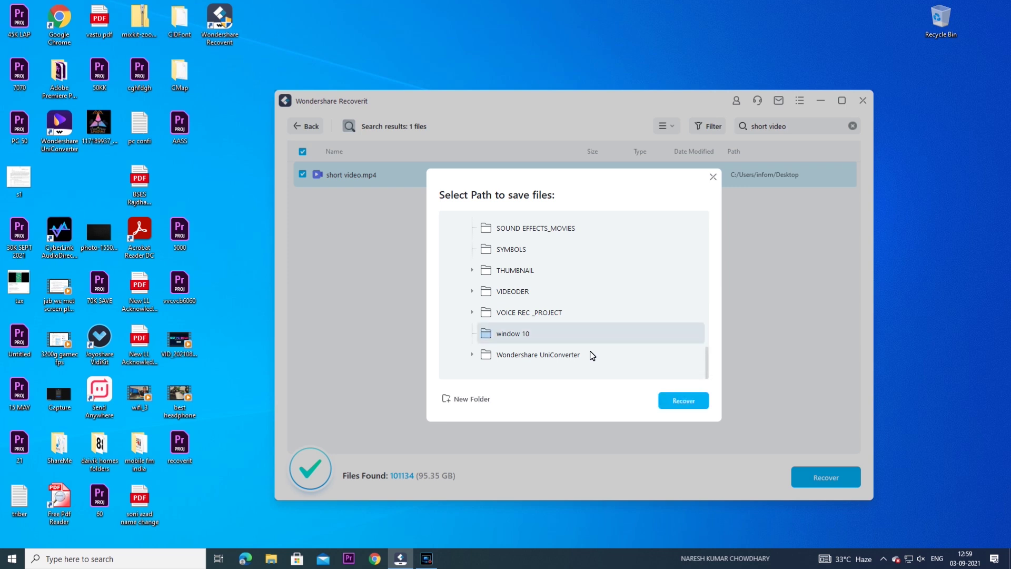
{"action": "key", "text": "Up"}
{"action": "key", "text": "Up"}
{"action": "key", "text": "Up"}
{"action": "key", "text": "Down"}
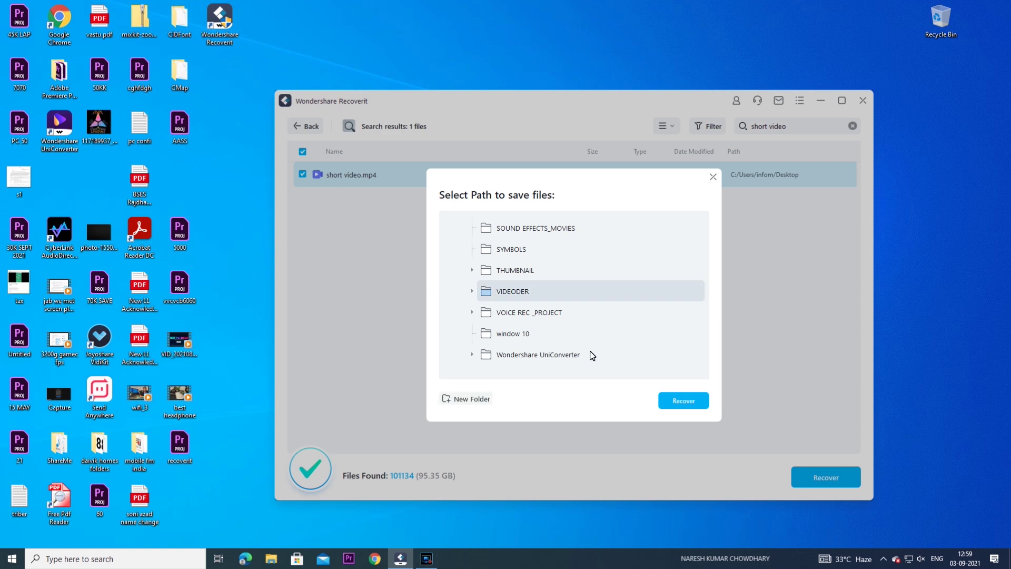
{"action": "scroll", "coordinate": [591, 356], "scroll_direction": "up", "scroll_amount": 3}
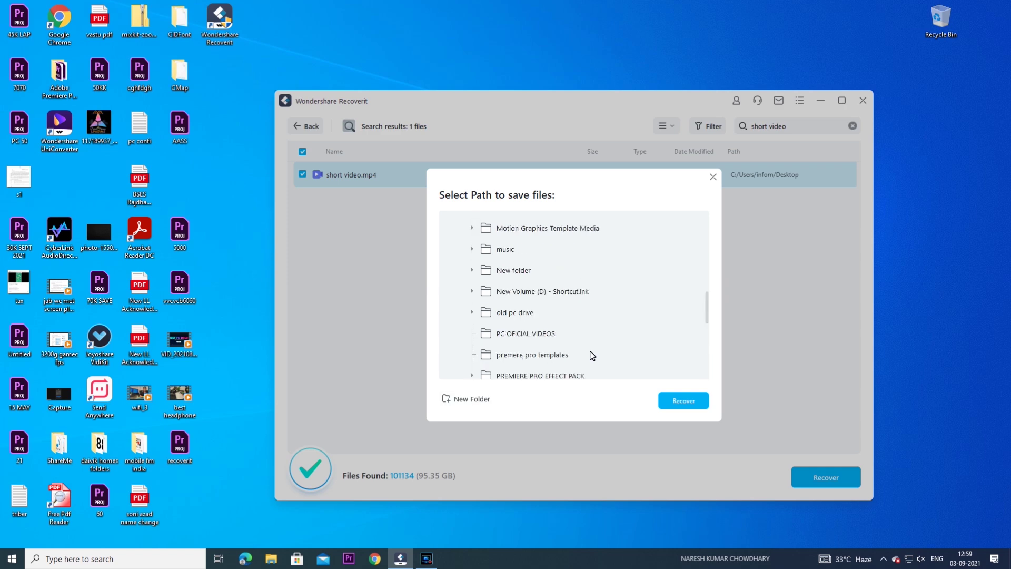
{"action": "key", "text": "n"}
{"action": "key", "text": "Tab"}
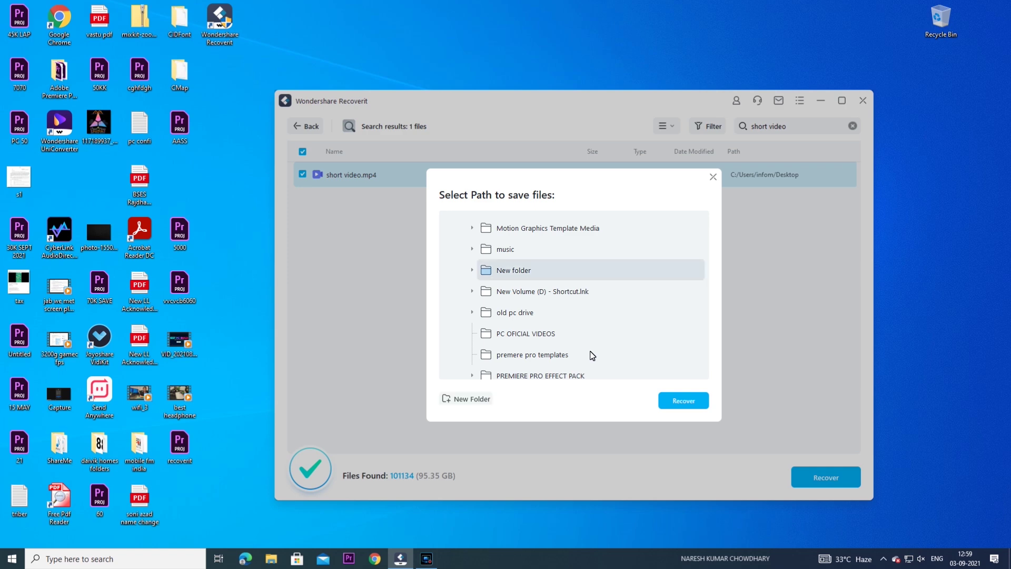
Create a subfolder named "recover 3 files" in the chosen location and recover the marked video into it
{"action": "key", "text": "Return"}
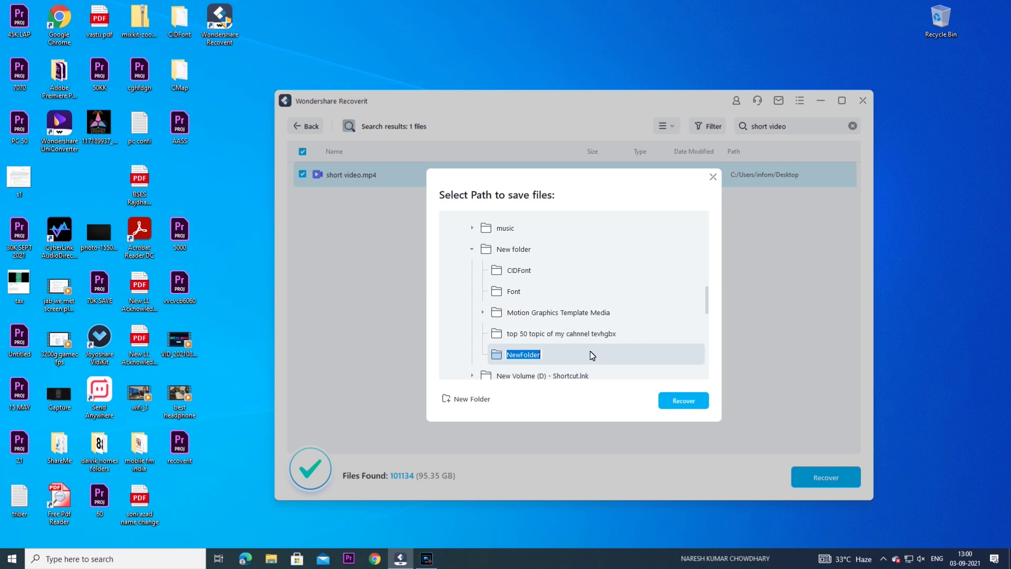
{"action": "type", "text": "recover 3 files"}
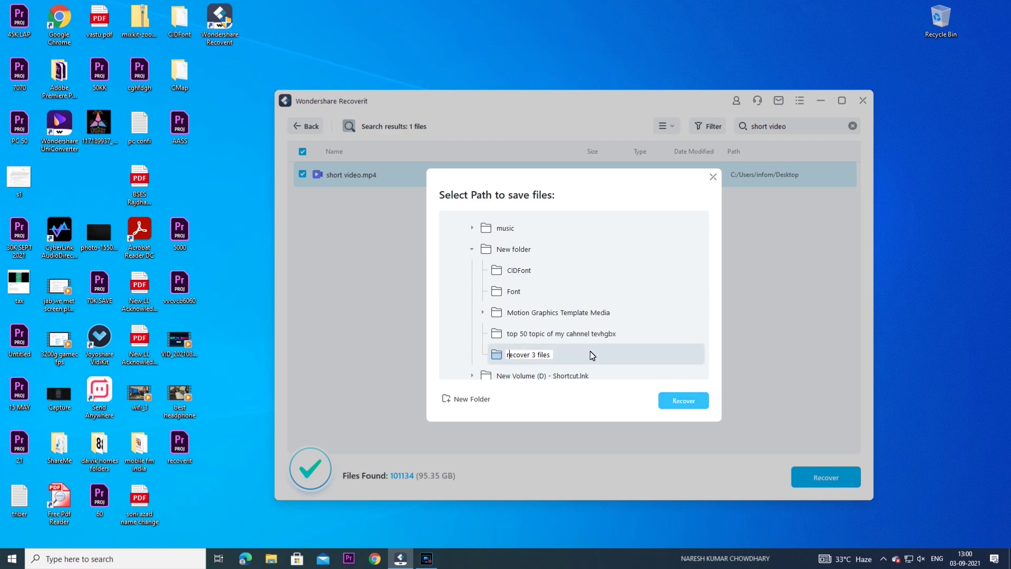
{"action": "key", "text": "Return"}
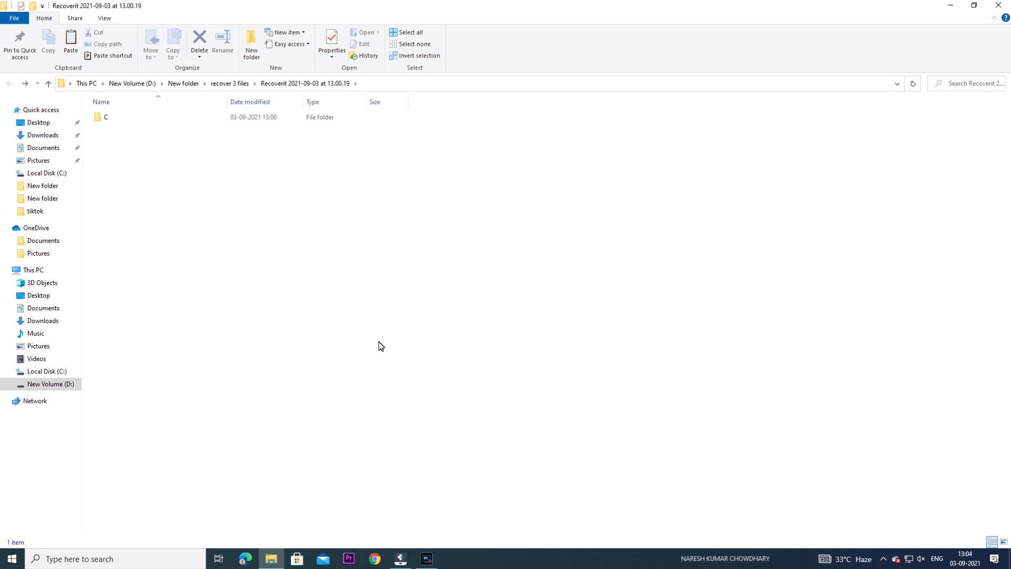
Locate the recover 3 files folder within New folder in the New Volume (D:) folder tree, and collapse the drive again
{"action": "left_click", "coordinate": [8, 388]}
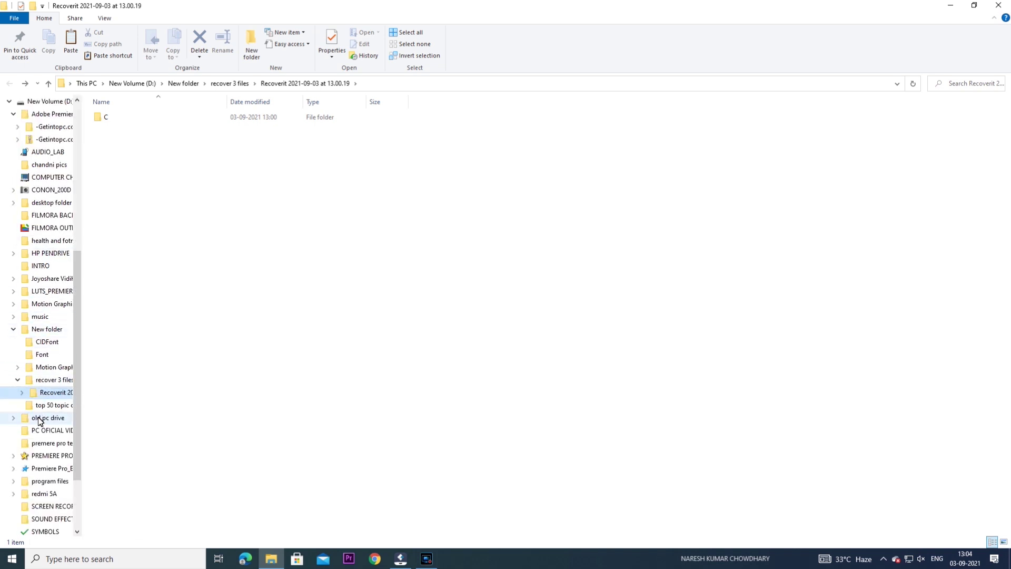
{"action": "left_click", "coordinate": [14, 331]}
{"action": "left_click", "coordinate": [14, 331]}
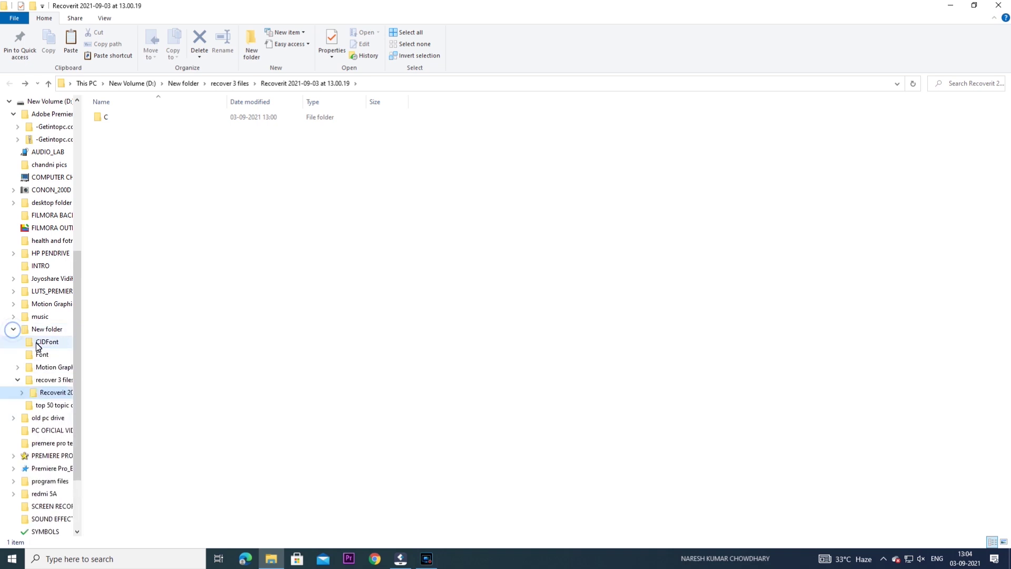
{"action": "left_click", "coordinate": [18, 380]}
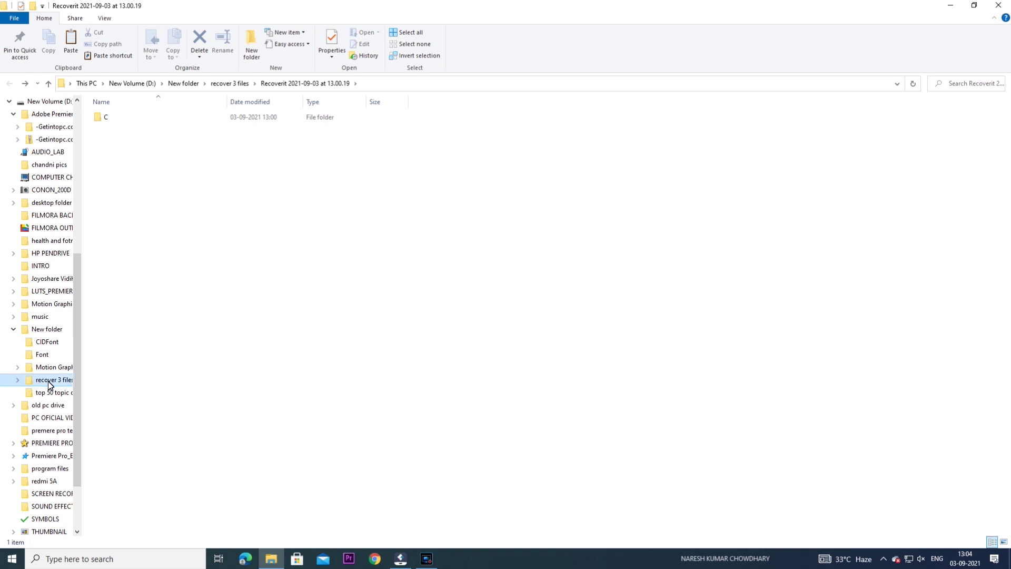
{"action": "left_click", "coordinate": [9, 101]}
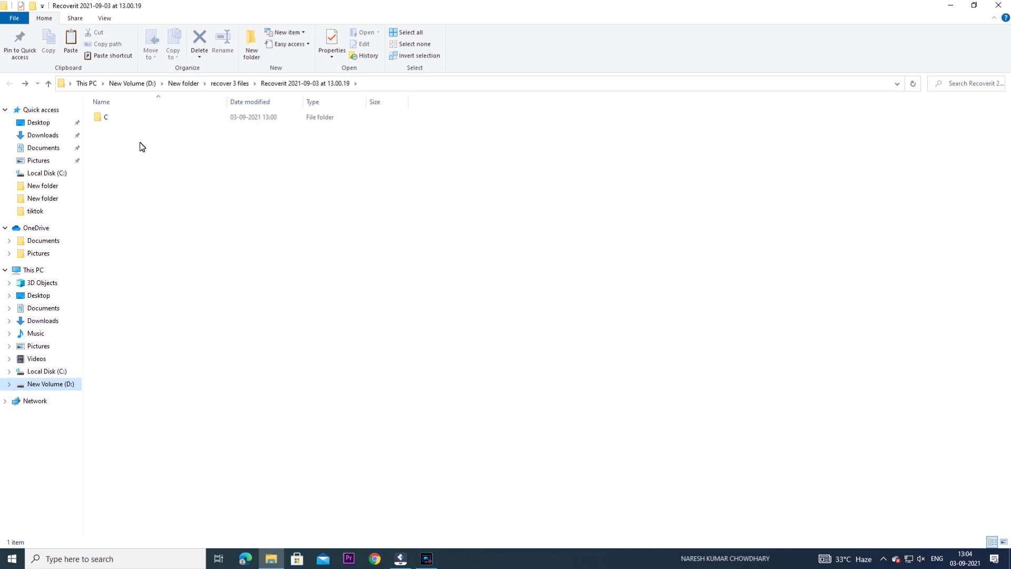
Open the recovered C folder and go down through Users and the profile folder into Desktop
{"action": "double_click", "coordinate": [146, 122]}
{"action": "left_click", "coordinate": [148, 122]}
{"action": "double_click", "coordinate": [147, 121]}
{"action": "double_click", "coordinate": [147, 120]}
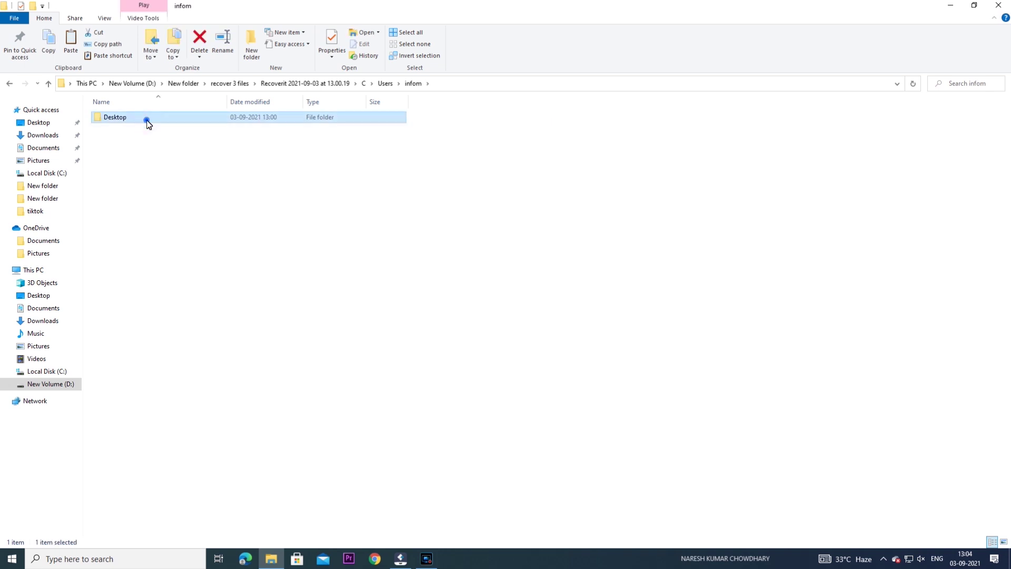
{"action": "double_click", "coordinate": [147, 120]}
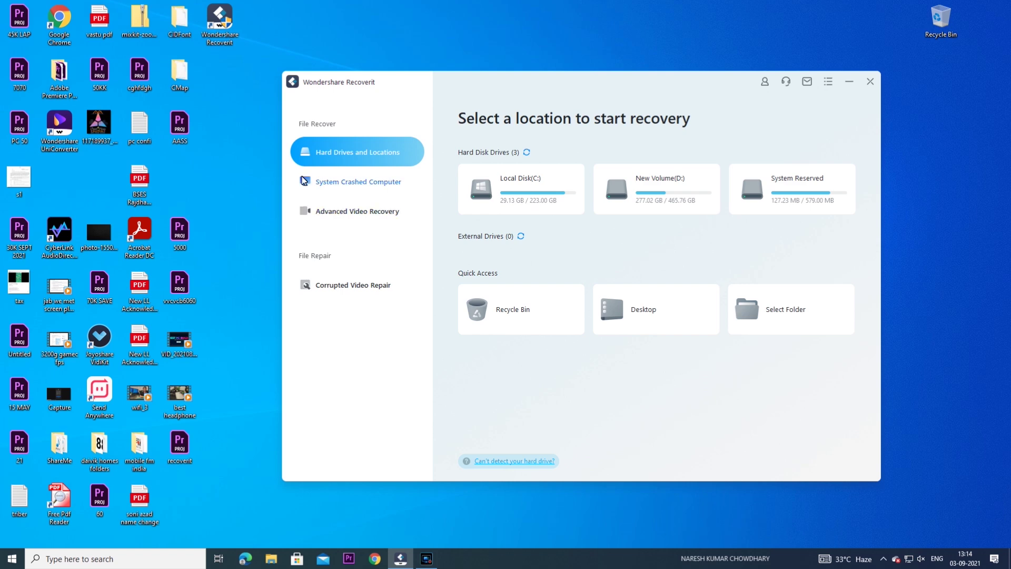
Review the System Crashed Computer page and the video tools in Recoverit, dismissing the file picker for adding a video
{"action": "left_click", "coordinate": [303, 181]}
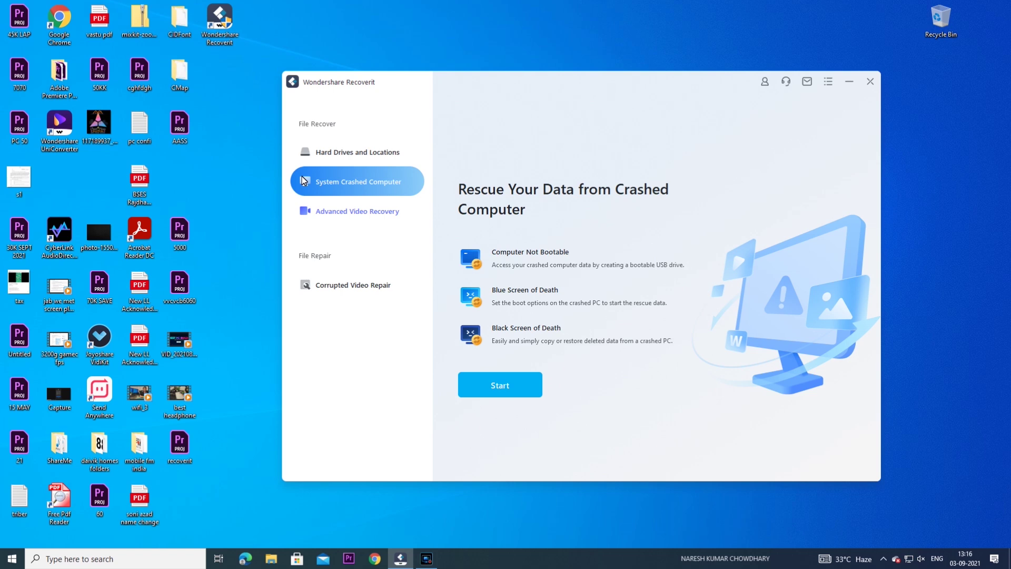
{"action": "key", "text": "Down"}
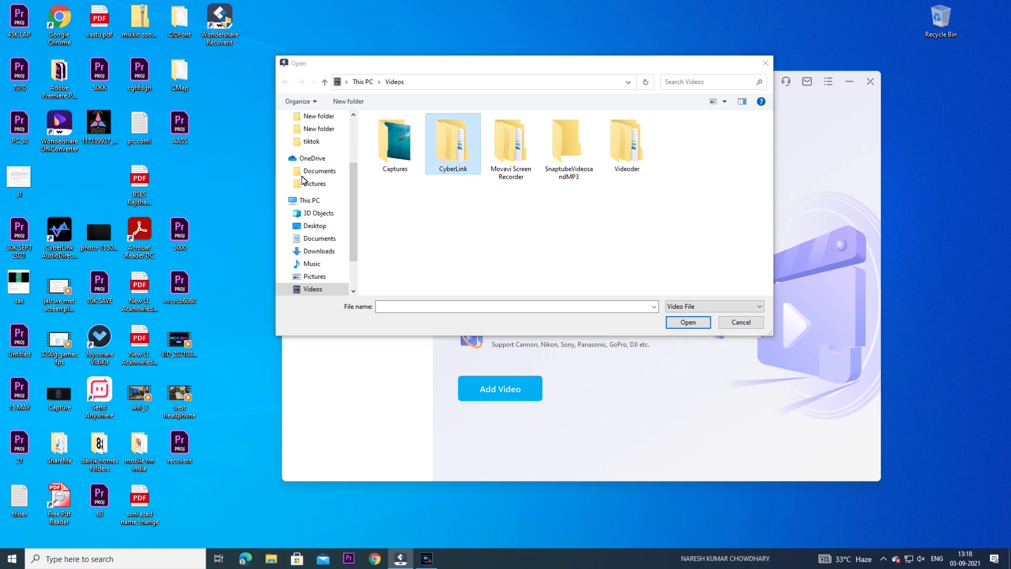
{"action": "key", "text": "Escape"}
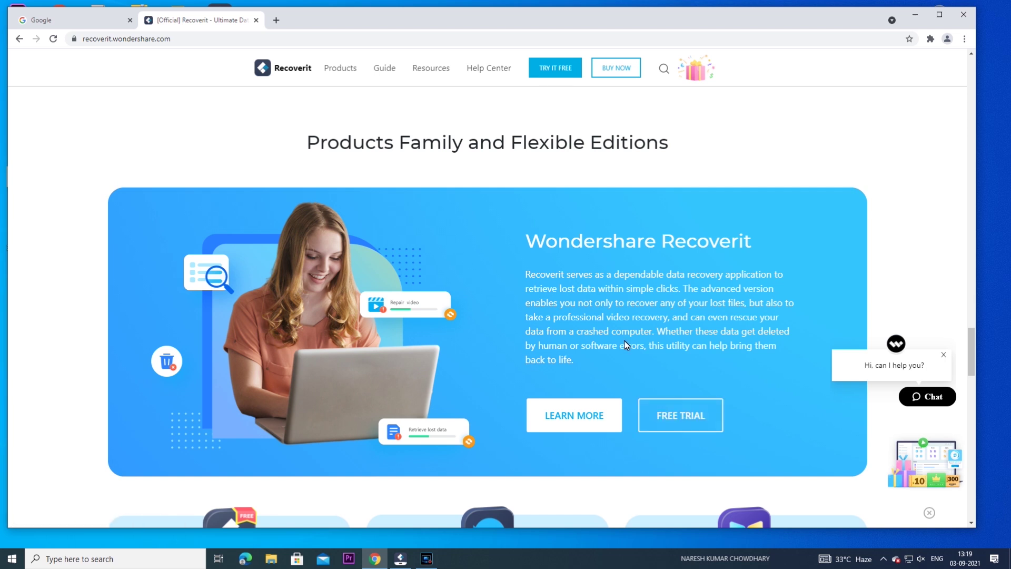
Open the purchase page of the Recoverit website in Chrome
{"action": "left_click", "coordinate": [616, 70]}
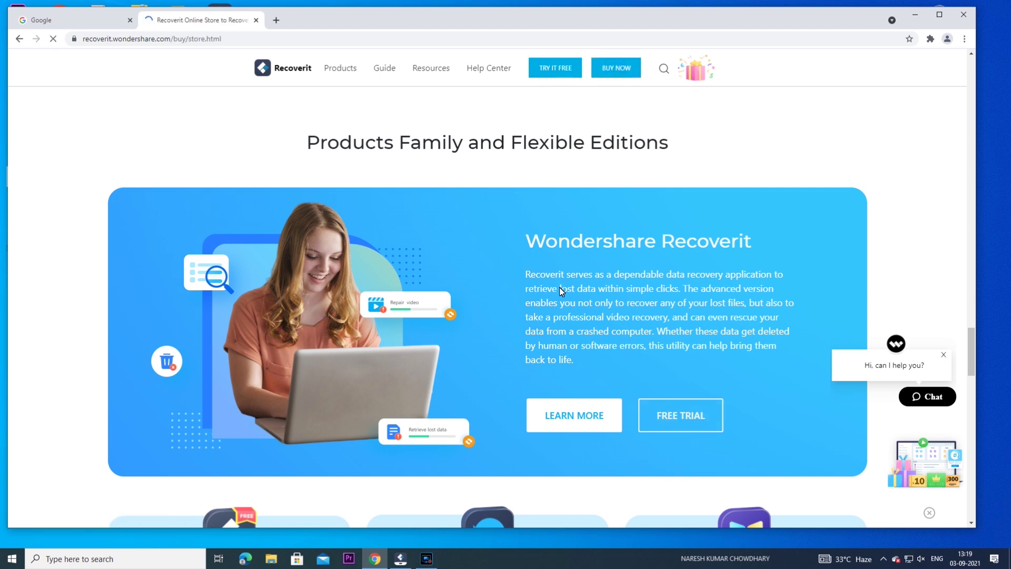